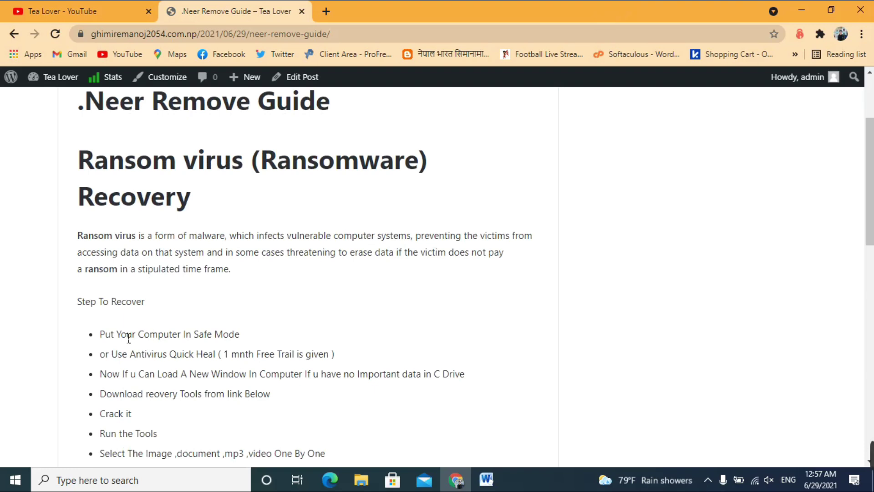
- Highlight the Safe Mode step, then the first three recovery steps in the Tea Lover guide
drag(100, 337, 280, 339)
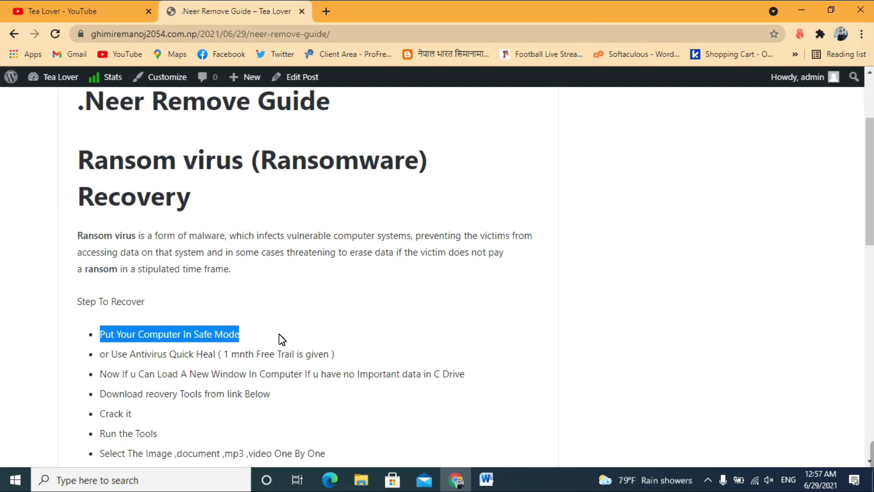
click(311, 330)
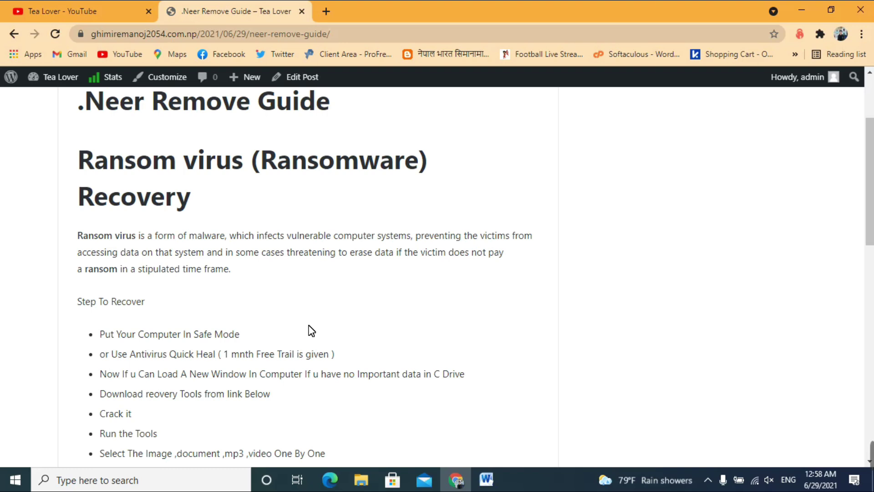
scroll(311, 330, down, 1)
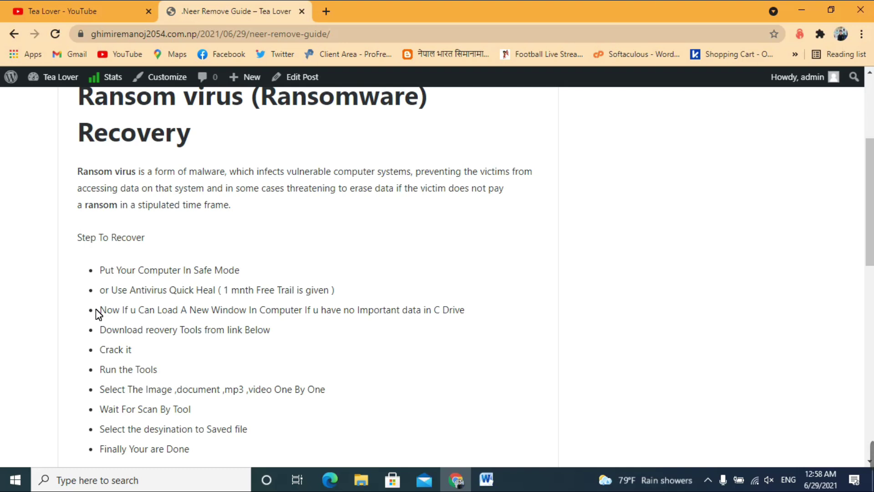
drag(99, 309, 297, 328)
click(192, 299)
drag(101, 271, 487, 314)
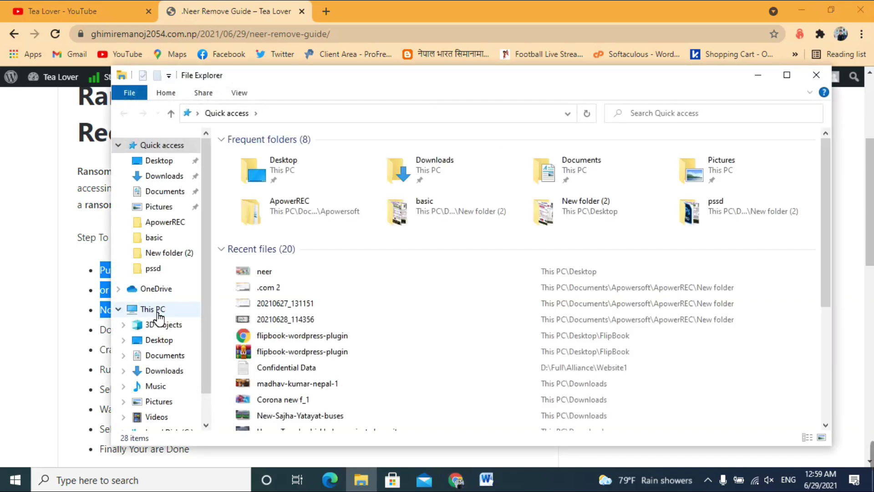
- Browse from This PC to the C:\Windows\System32\drivers\etc folder
click(162, 309)
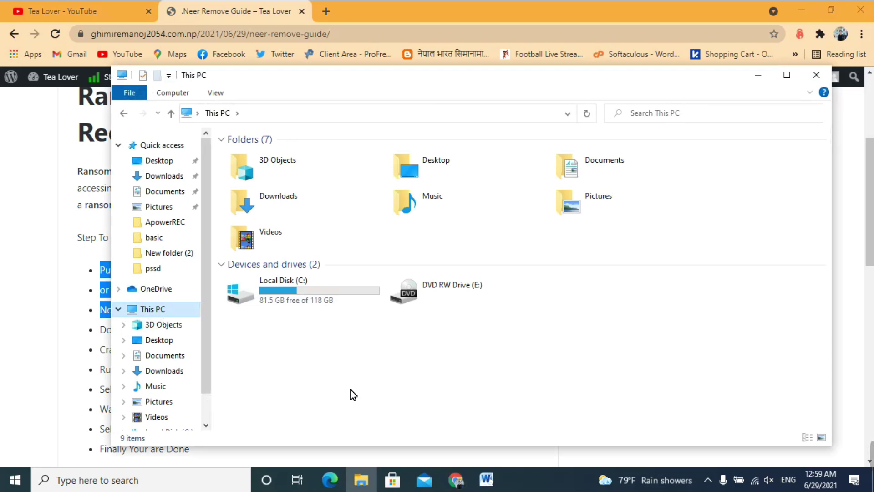
click(327, 295)
double_click(333, 293)
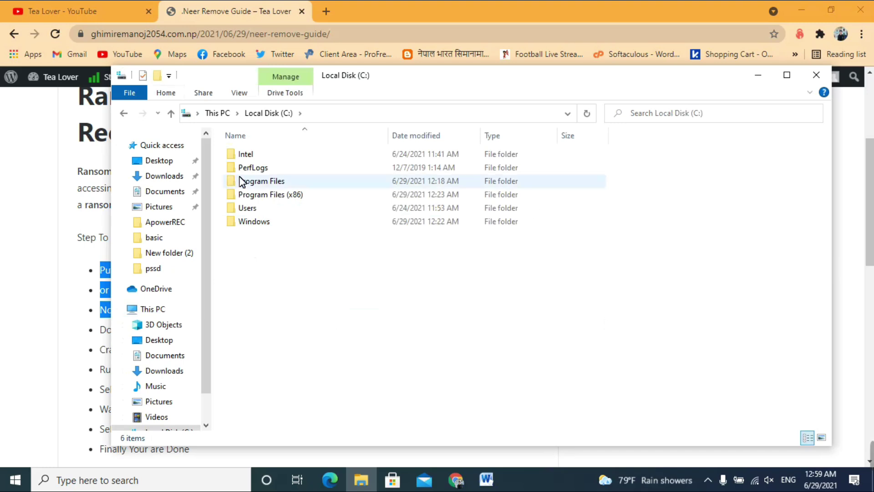
double_click(253, 221)
scroll(307, 259, down, 15)
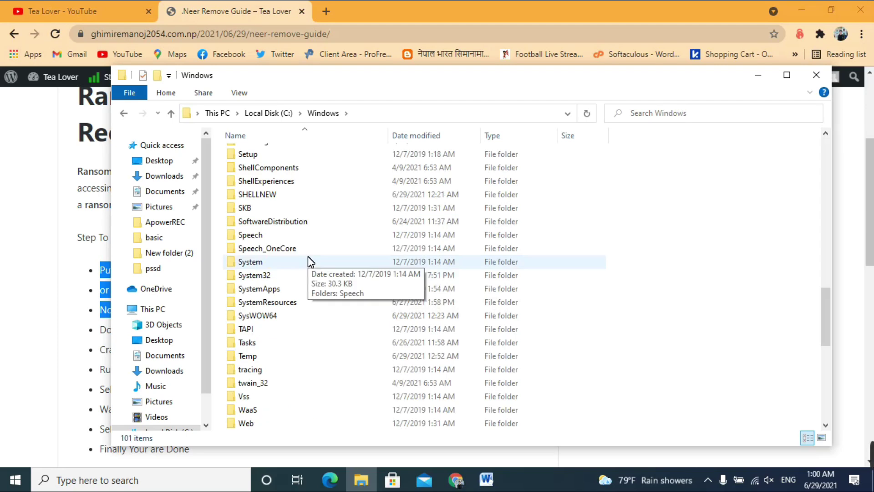
scroll(309, 259, up, 7)
scroll(314, 261, down, 3)
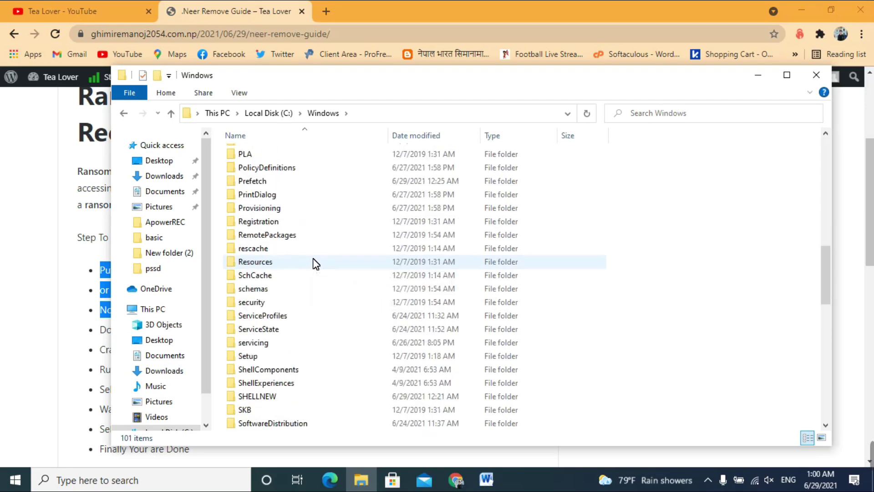
scroll(314, 262, down, 1)
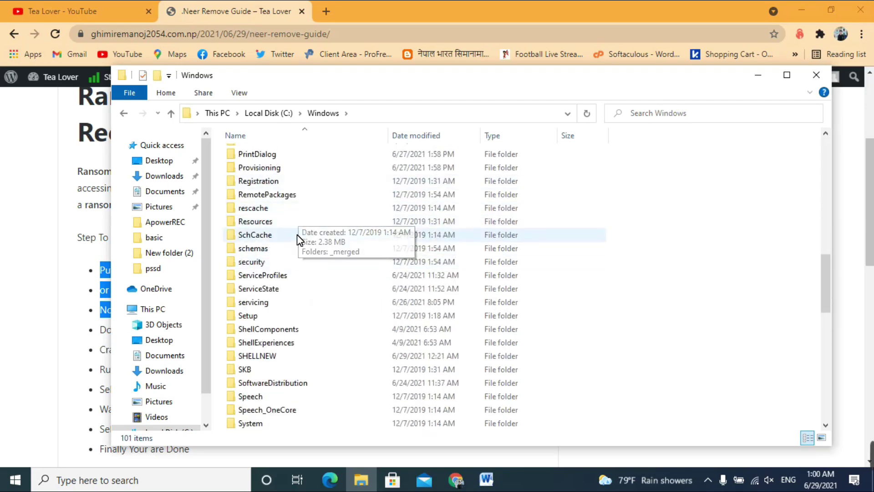
scroll(267, 401, down, 3)
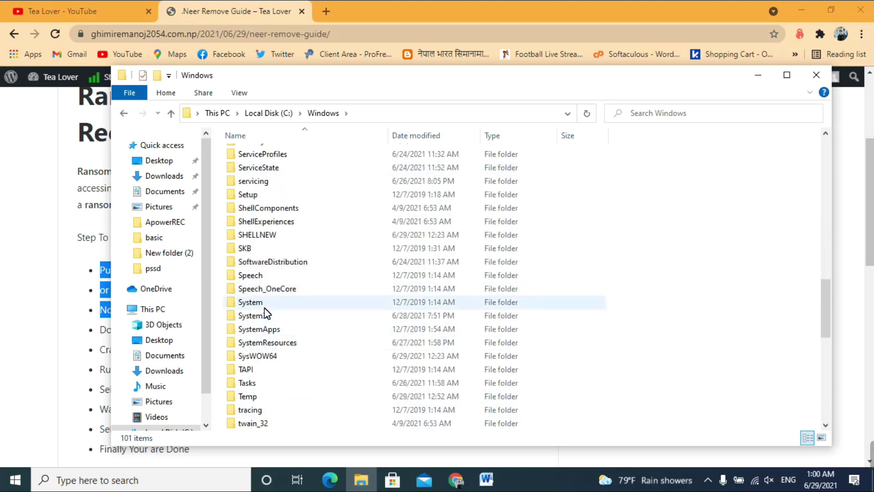
double_click(263, 318)
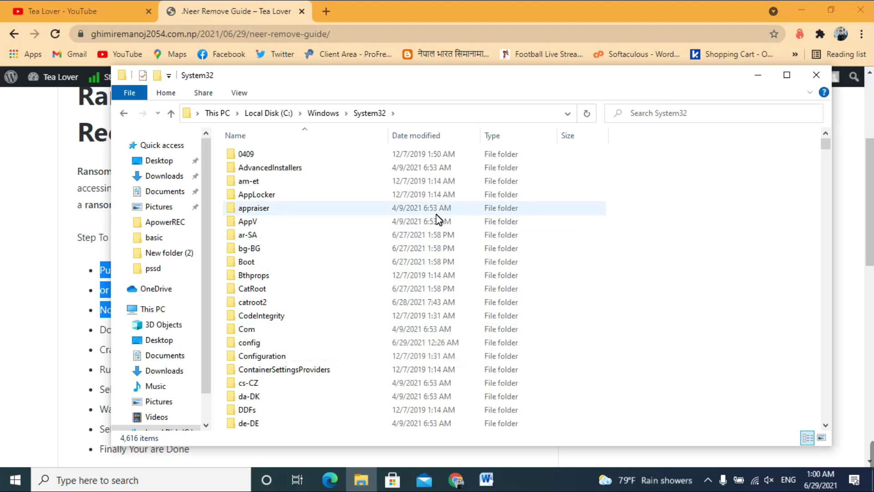
scroll(370, 267, down, 12)
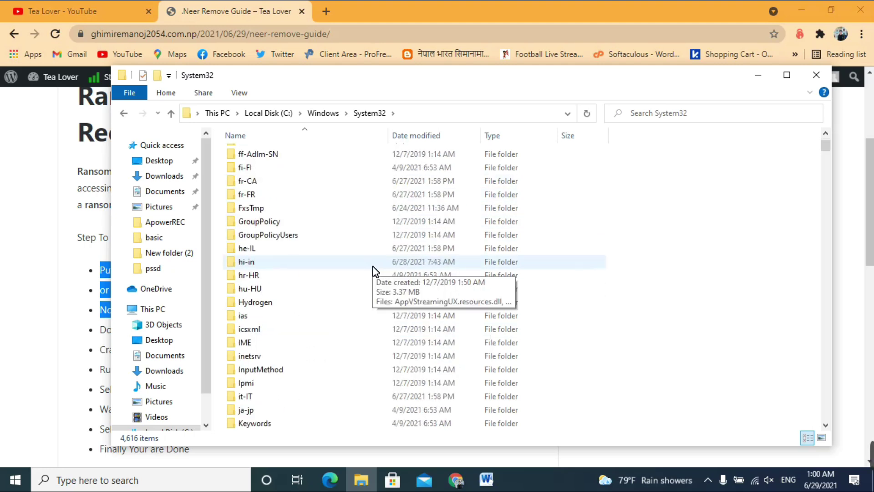
scroll(352, 249, up, 7)
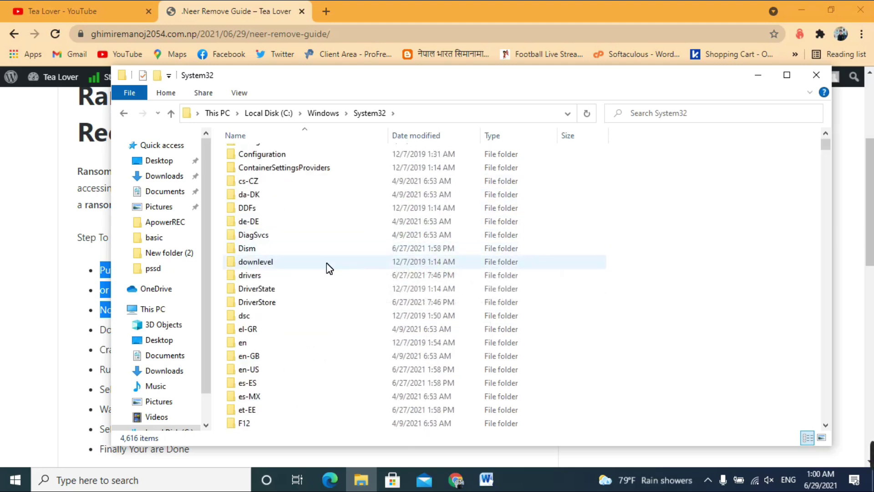
double_click(264, 276)
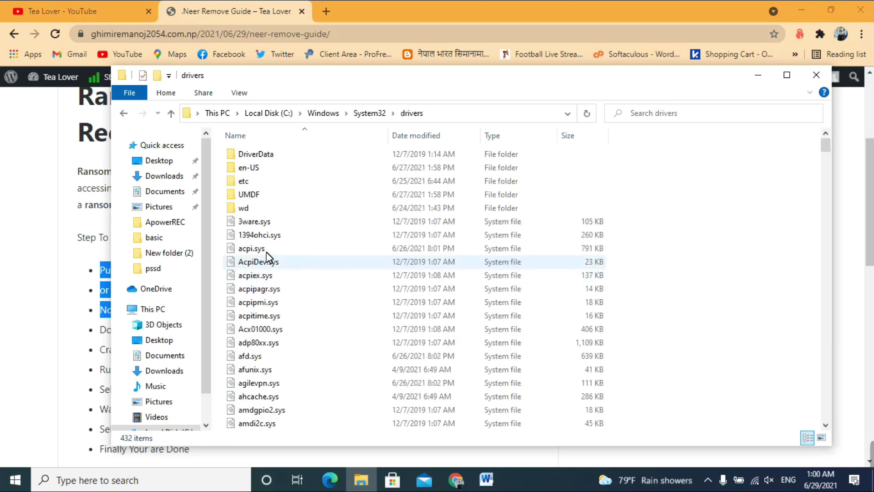
double_click(259, 182)
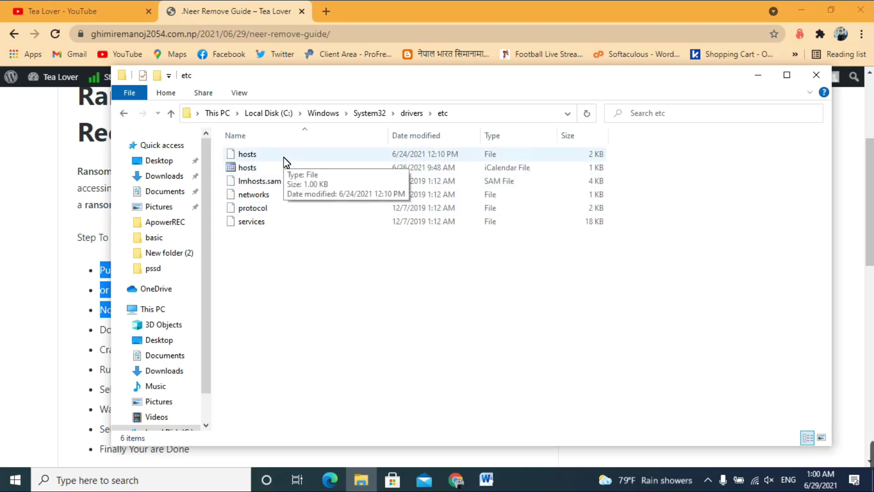
- Open the hosts file with Notepad
click(253, 157)
double_click(253, 157)
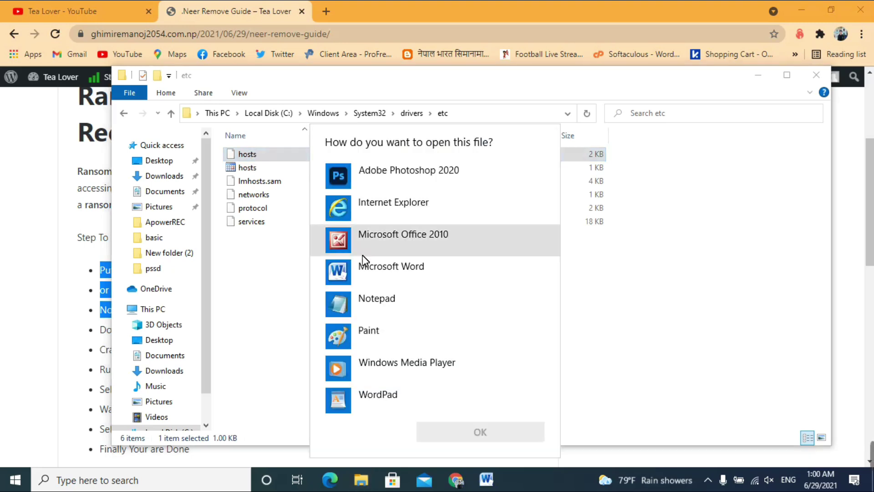
scroll(417, 255, down, 1)
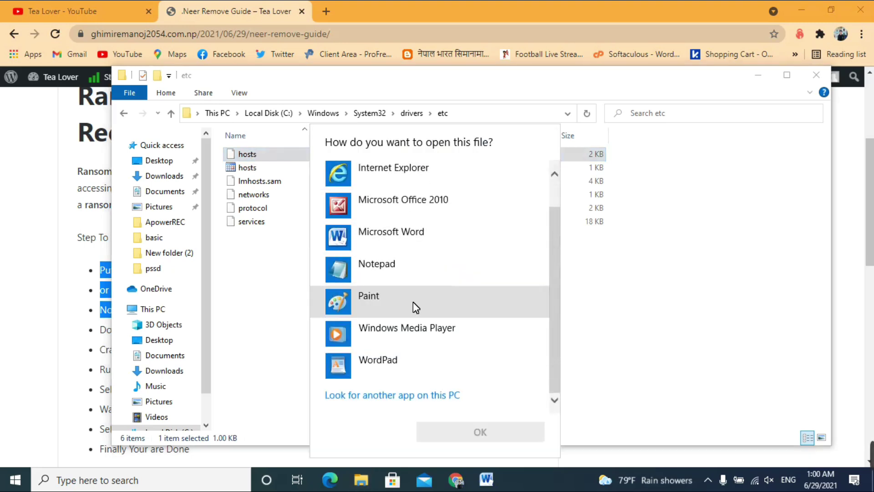
click(378, 263)
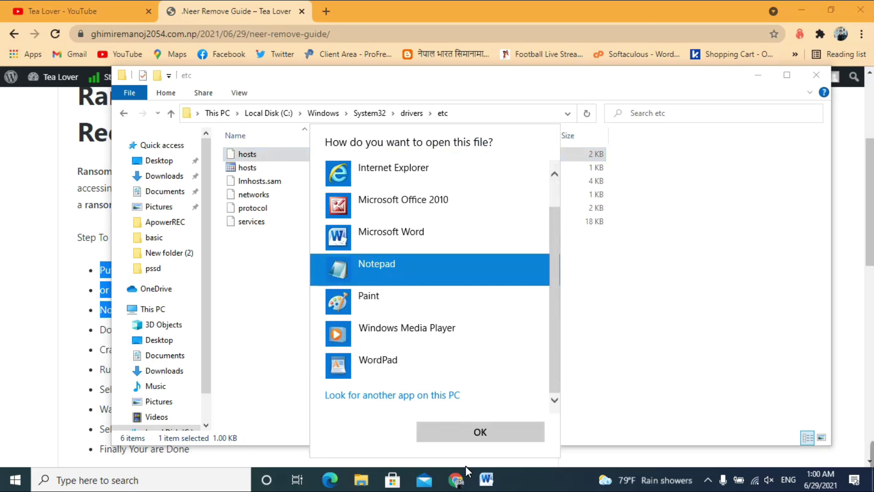
click(469, 436)
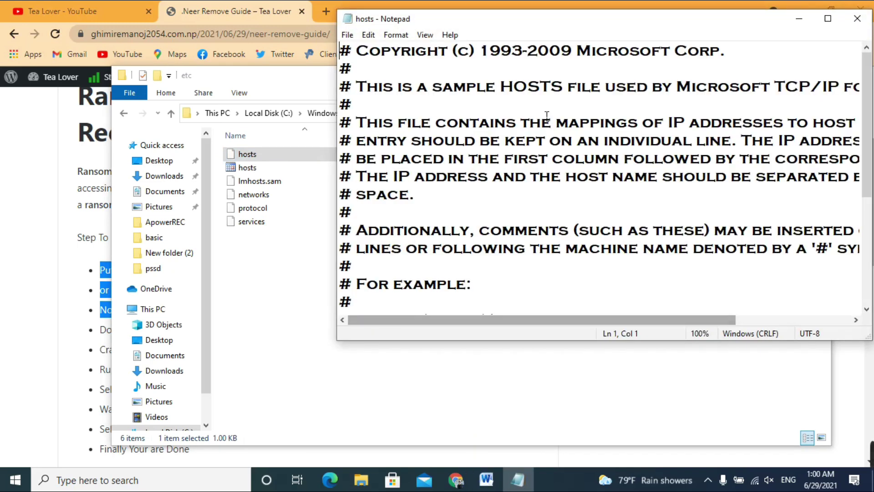
- Maximize Notepad and delete the four 127.0.0.1 wondershare.com lines from hosts
click(828, 18)
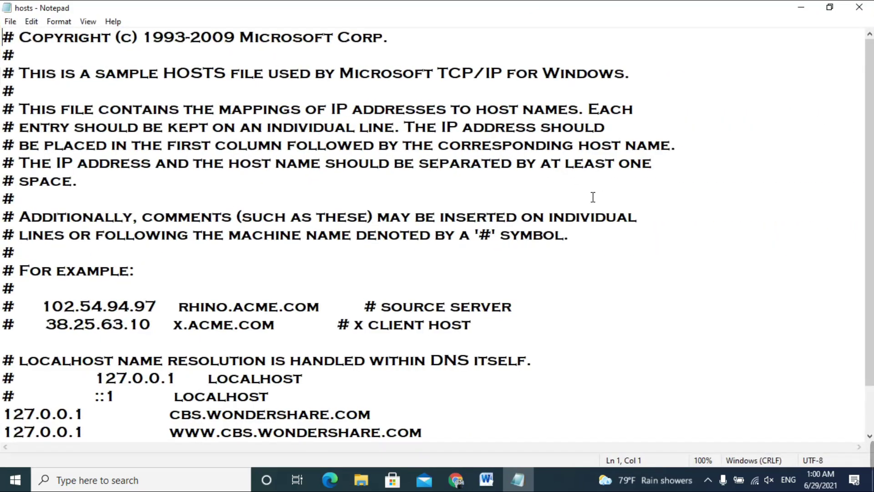
scroll(486, 198, down, 1)
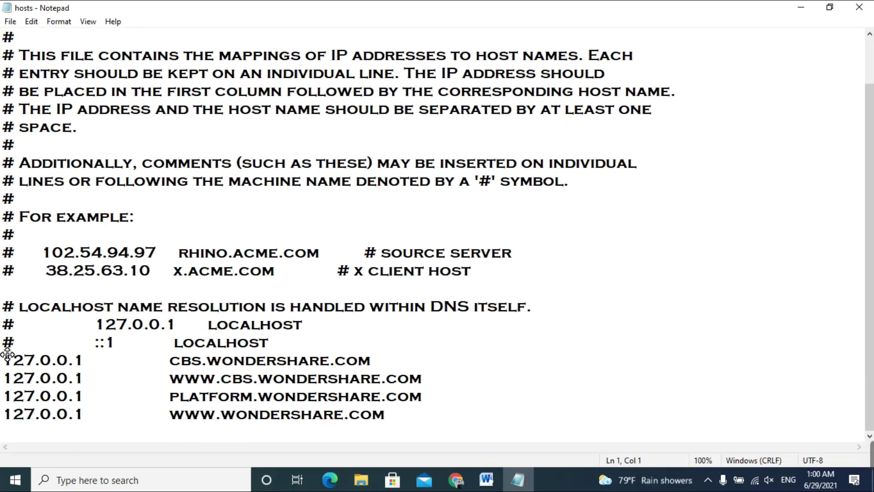
drag(4, 345, 275, 345)
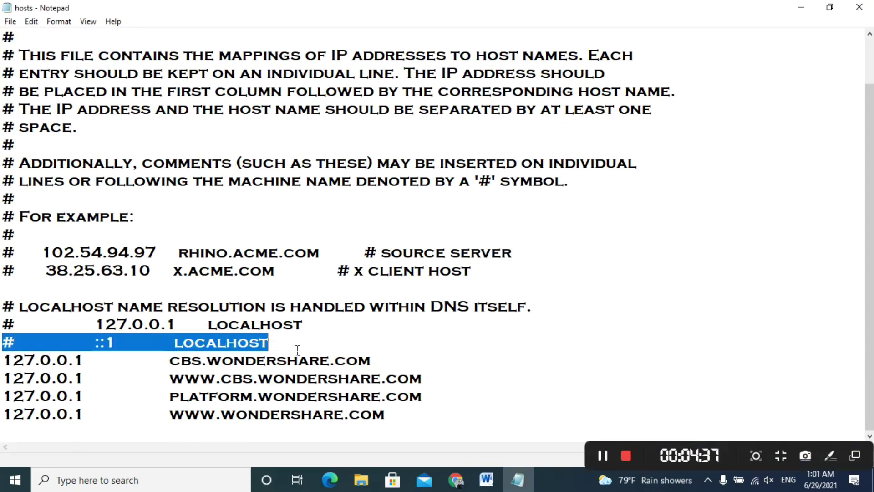
click(296, 349)
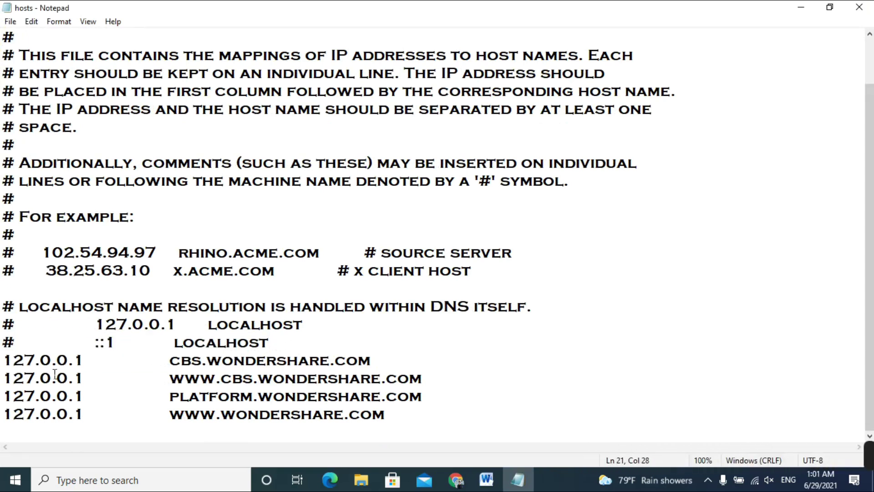
drag(3, 361, 319, 433)
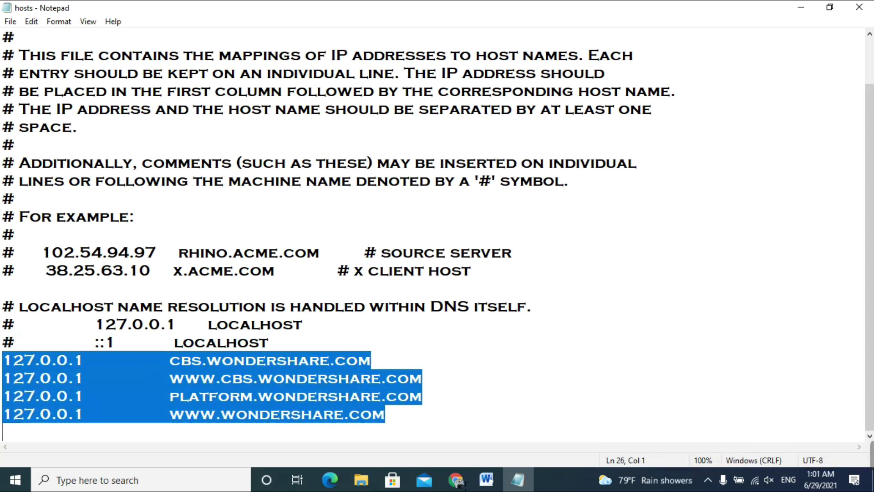
mouse_move(461, 486)
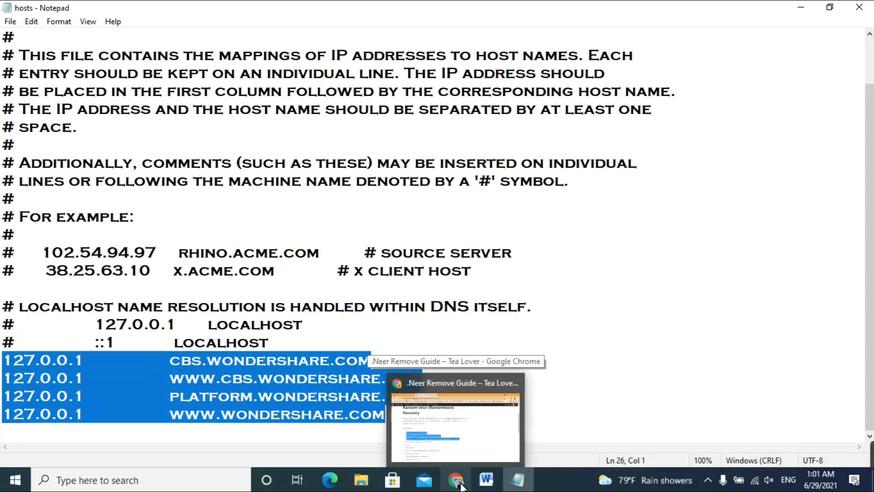
key(Delete)
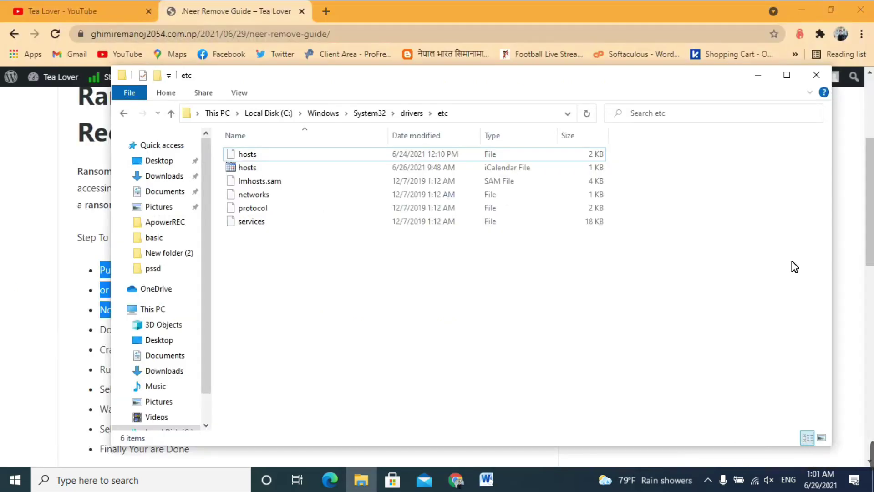
- Close the etc folder window and return to the Tea Lover blog post
click(816, 75)
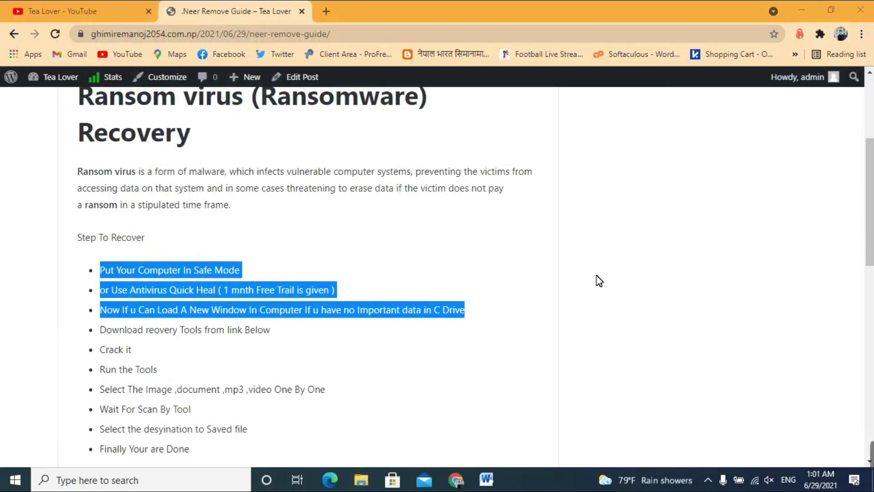
click(599, 280)
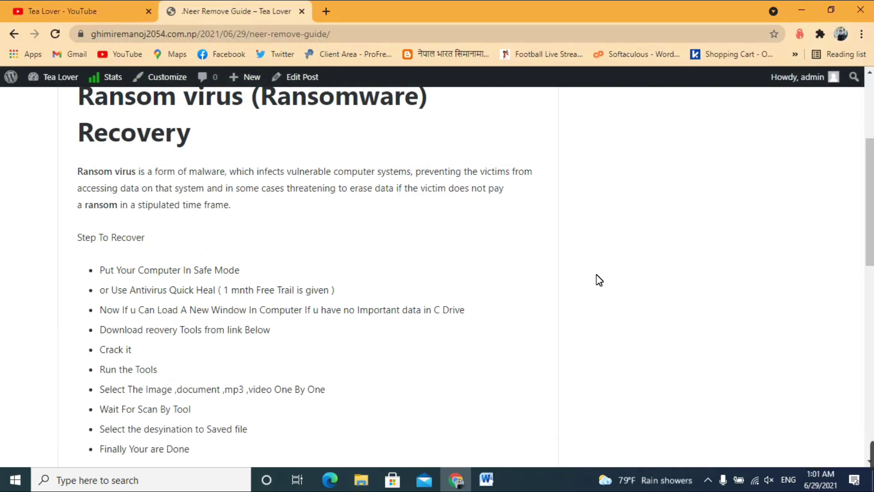
scroll(319, 291, down, 1)
drag(99, 265, 275, 266)
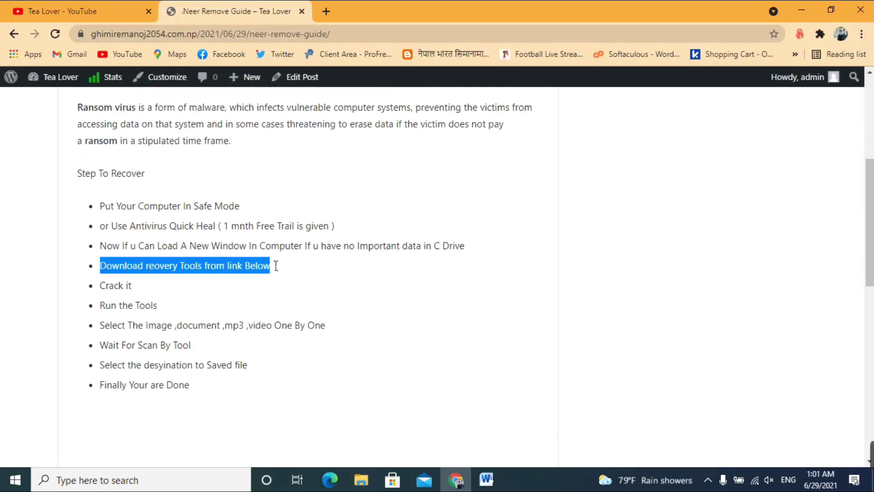
click(299, 272)
scroll(264, 301, down, 5)
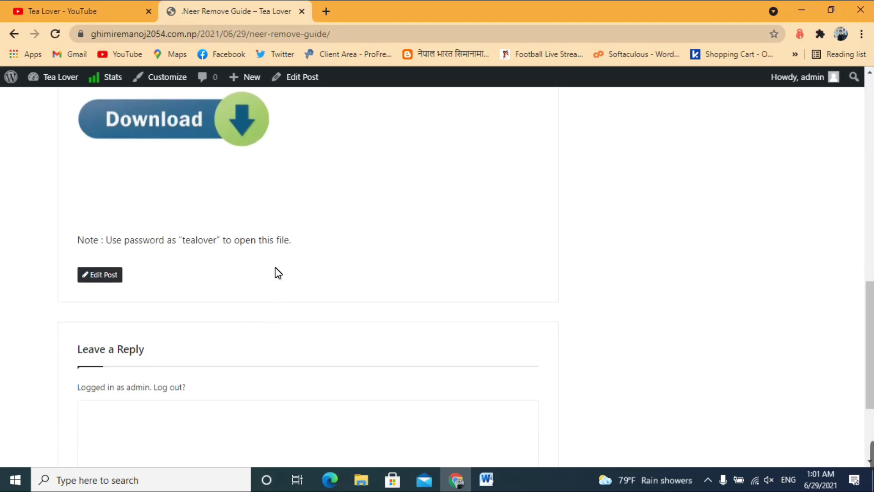
scroll(219, 211, up, 1)
- Open the recovery tool download link, go back to the guide's steps, and minimize the browser
click(195, 199)
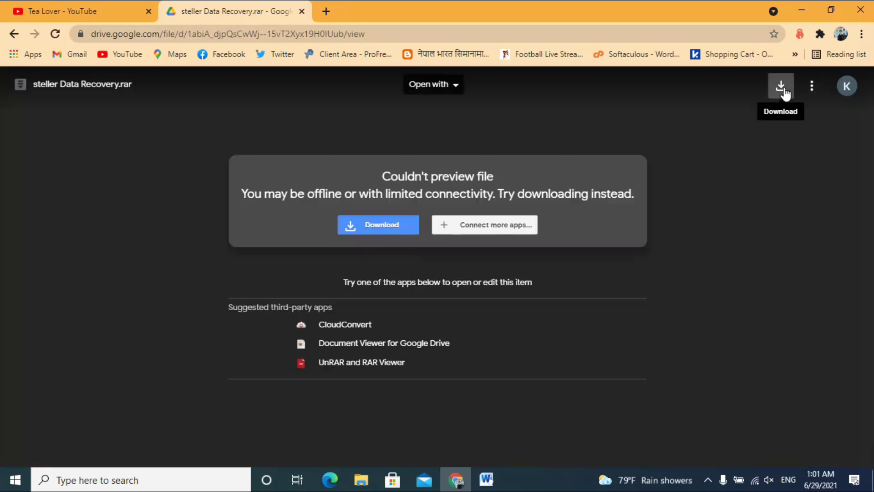
click(14, 33)
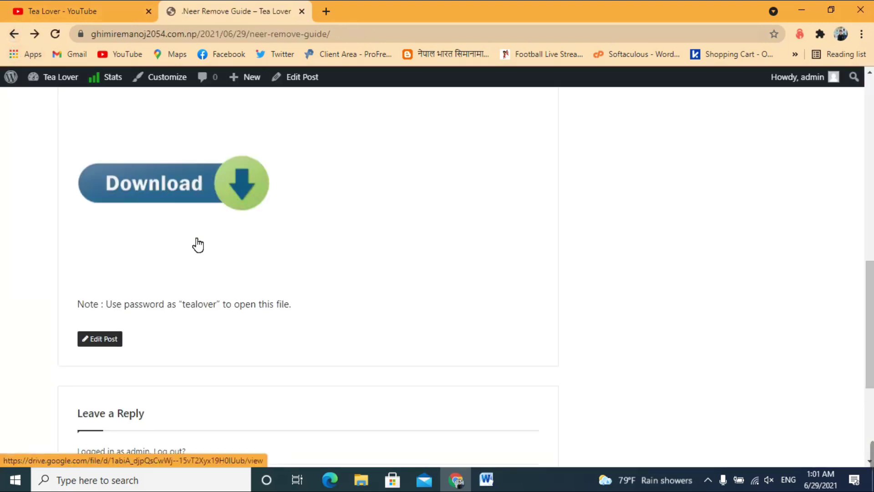
scroll(773, 284, up, 3)
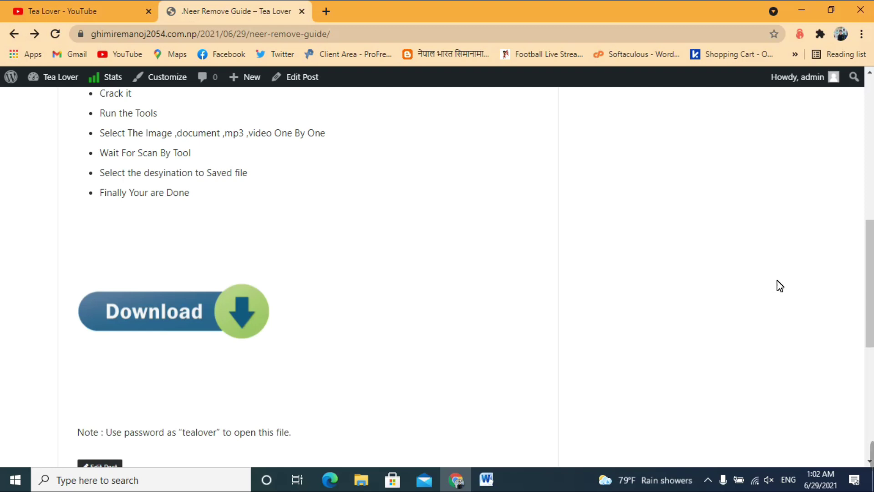
scroll(325, 211, up, 1)
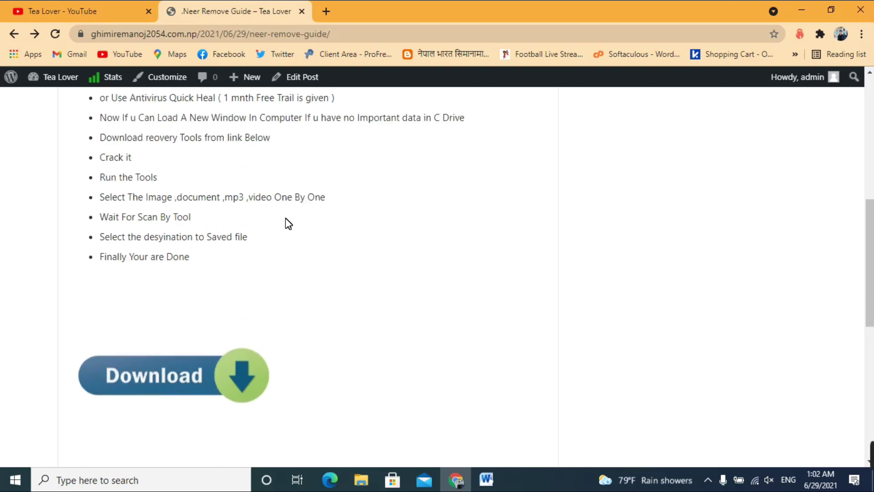
drag(126, 198, 317, 255)
click(427, 234)
click(806, 9)
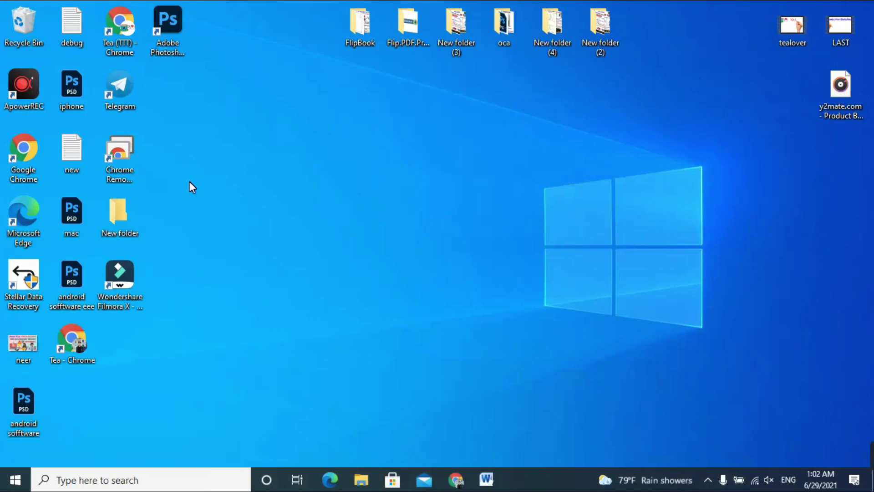
- Launch Stellar Data Recovery from its desktop shortcut
double_click(23, 278)
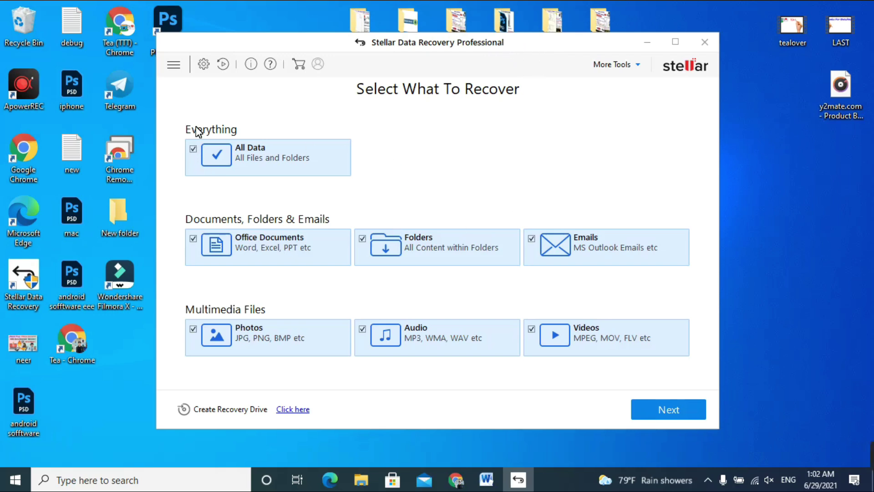
- Uncheck All Data, select only Photos, dismiss the drive notification, and continue
click(193, 150)
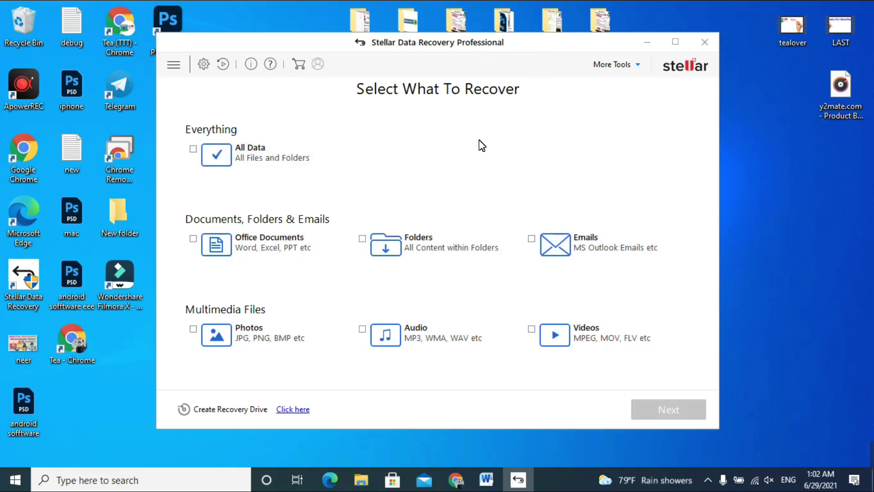
click(193, 149)
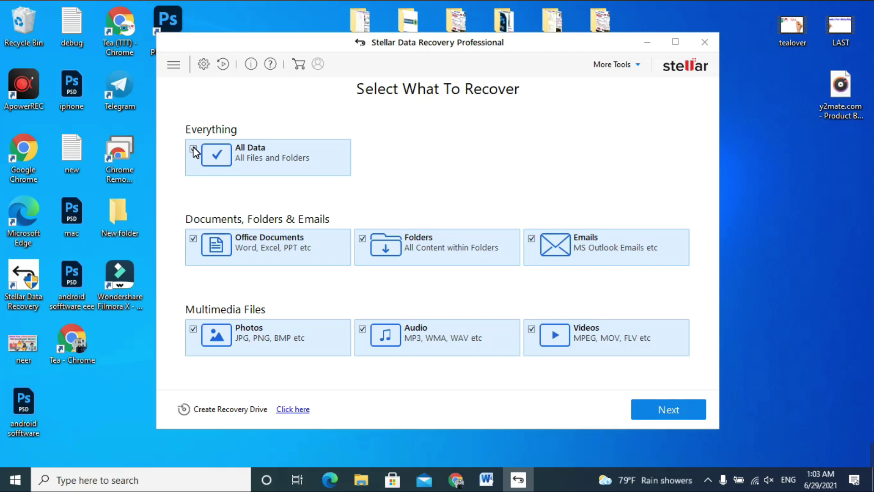
click(194, 150)
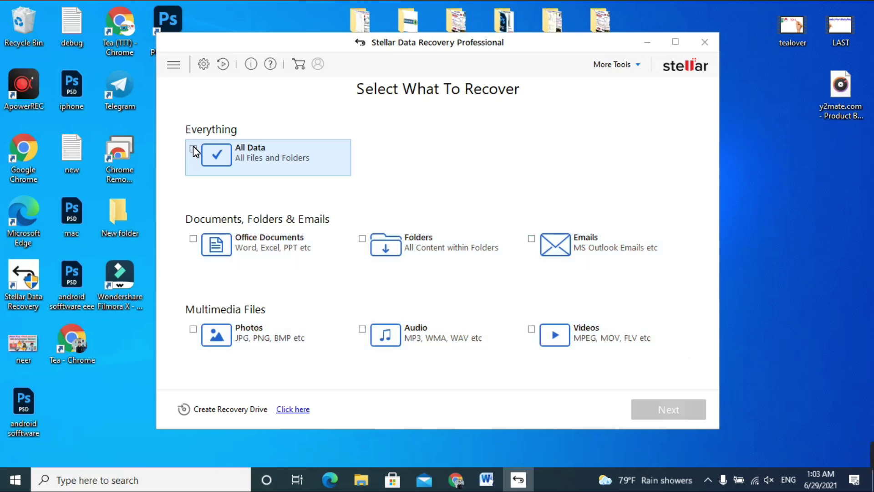
click(193, 329)
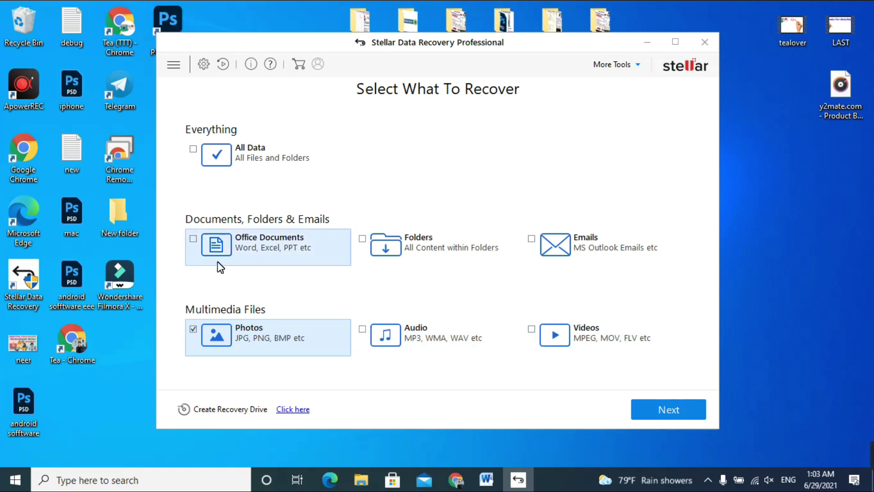
click(192, 328)
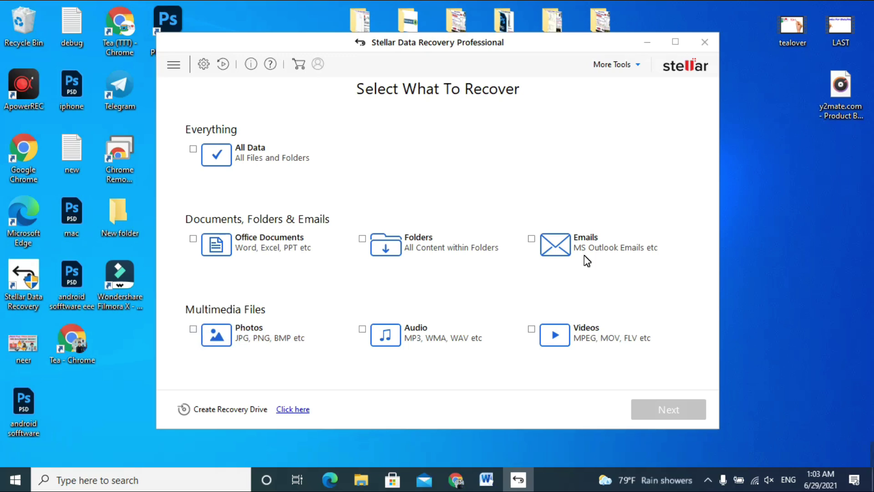
click(193, 331)
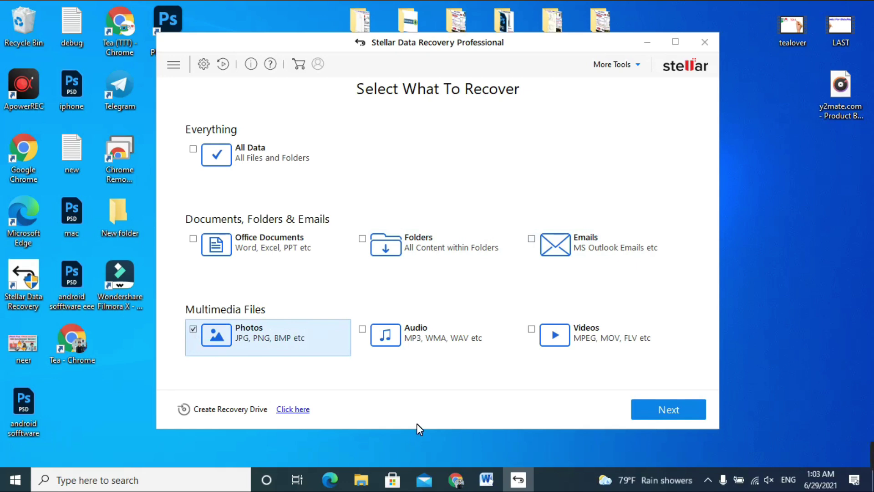
click(847, 392)
click(665, 409)
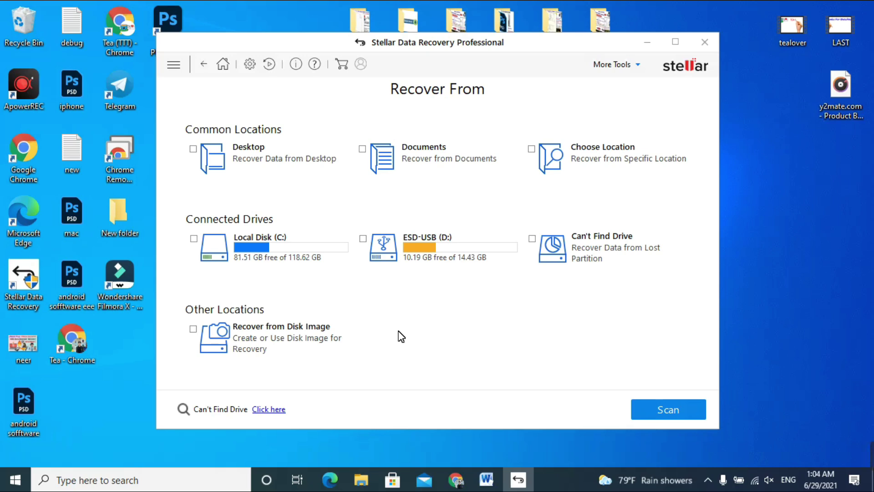
- Select ESD-USB (D:), enable Deep Scan, and start the scan
click(364, 238)
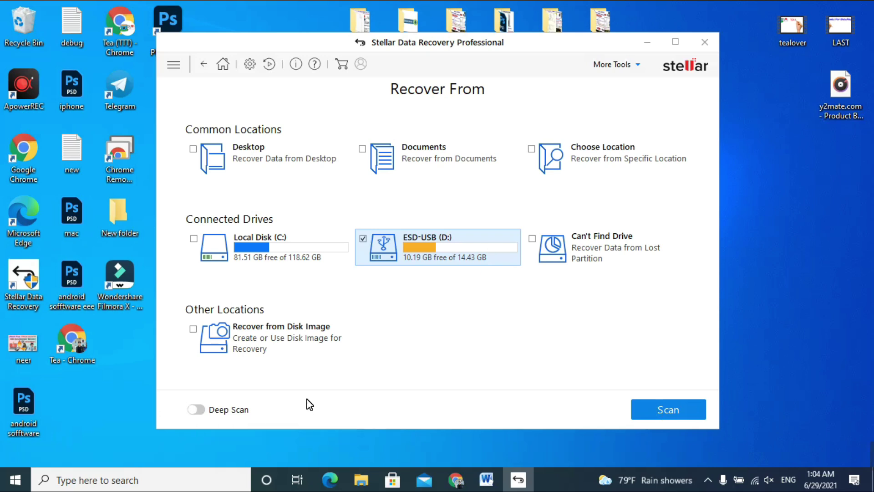
click(200, 410)
click(670, 409)
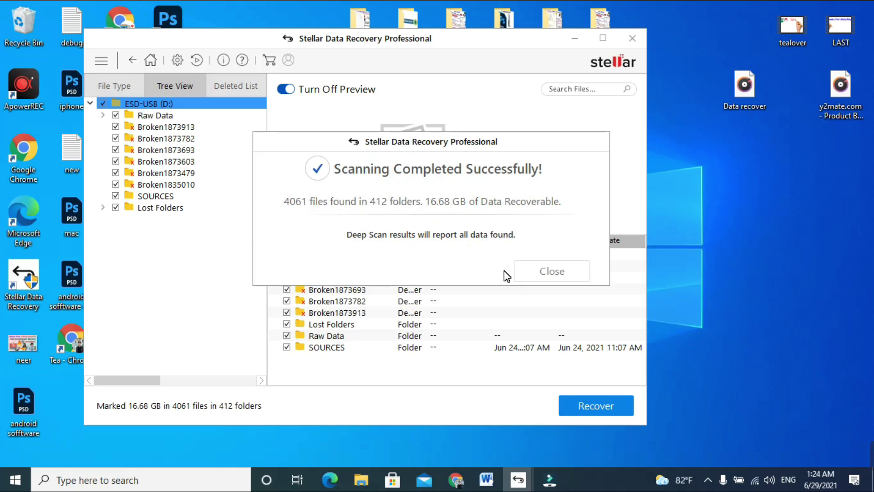
- Dismiss the completion message, open Raw Data > JPEG, and preview the rocket image
click(538, 276)
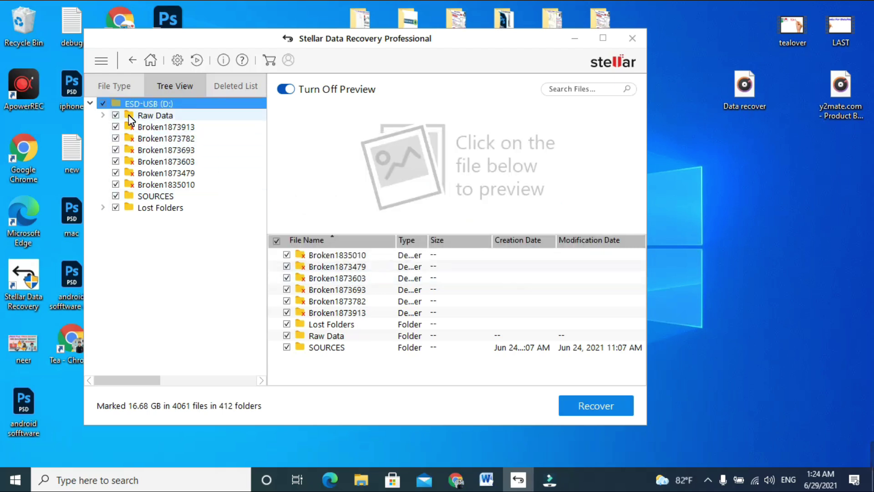
click(104, 114)
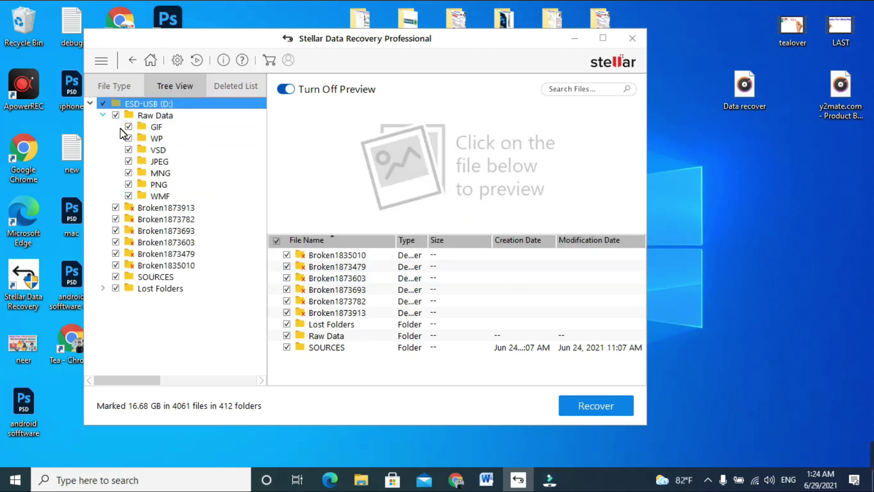
click(164, 161)
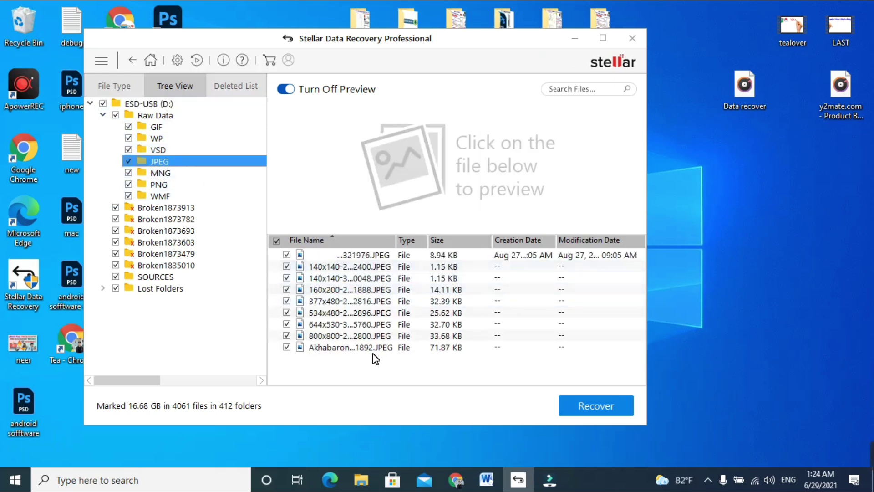
click(362, 346)
click(372, 301)
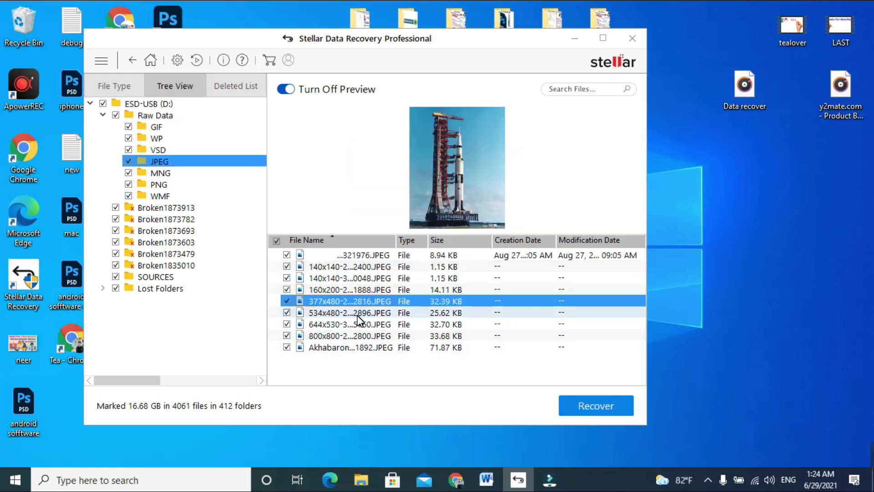
- Check File Explorer briefly, preview more JPEGs including the nebula image, then minimize Stellar
click(360, 483)
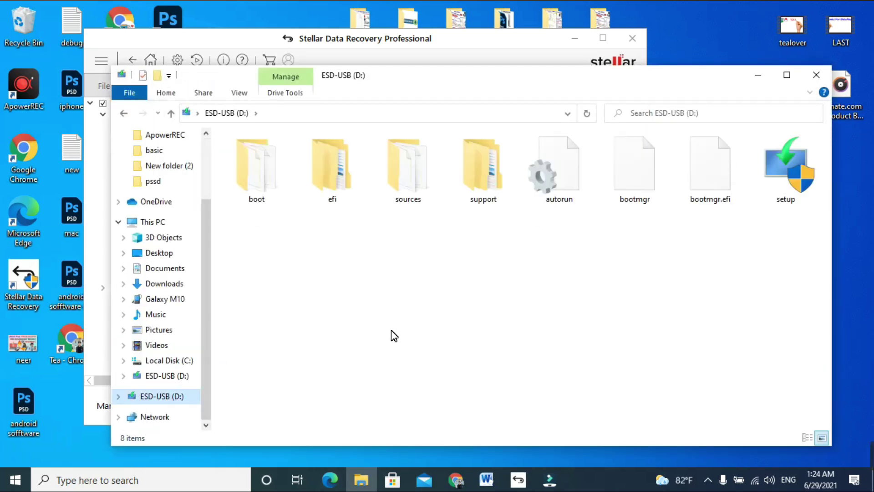
click(758, 81)
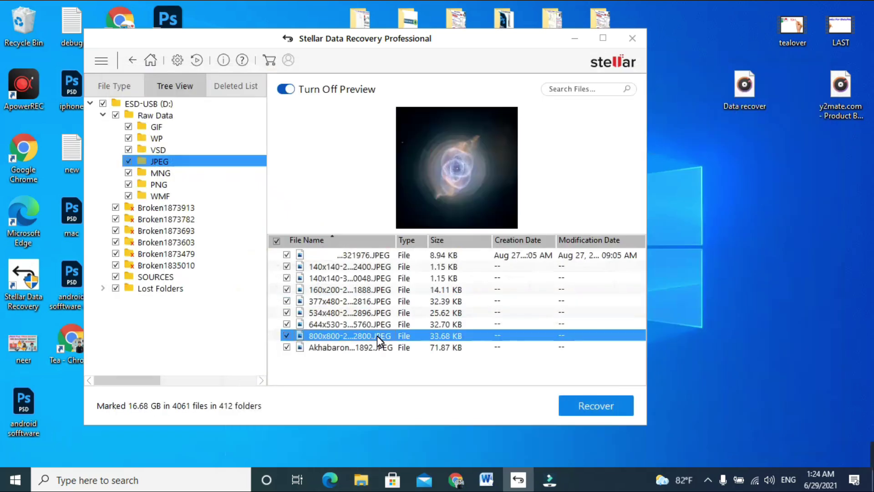
click(372, 327)
click(364, 337)
click(367, 348)
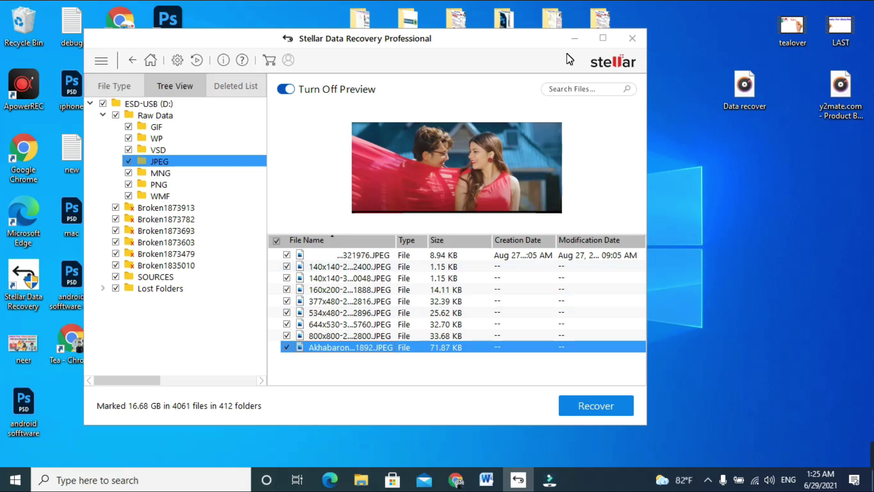
click(572, 38)
- Switch to Word, scroll through Document1's chat messages, and close it without saving
key(alt+Tab)
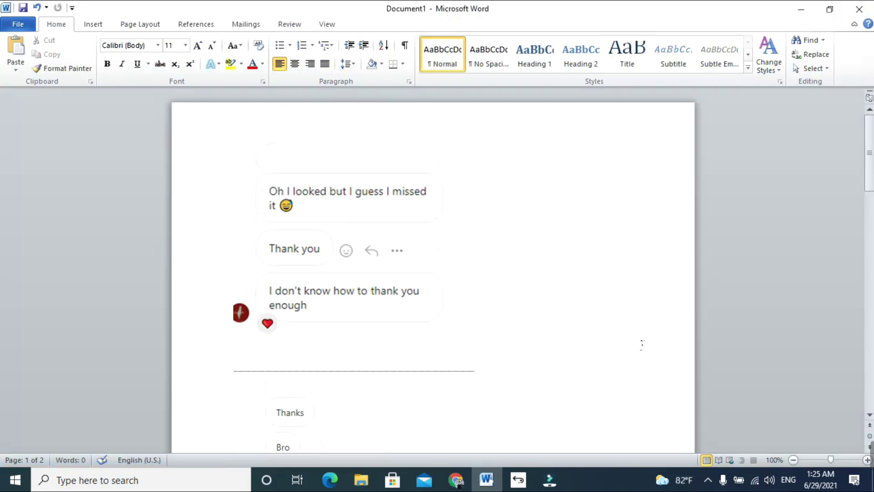
scroll(566, 266, down, 5)
scroll(566, 266, down, 1)
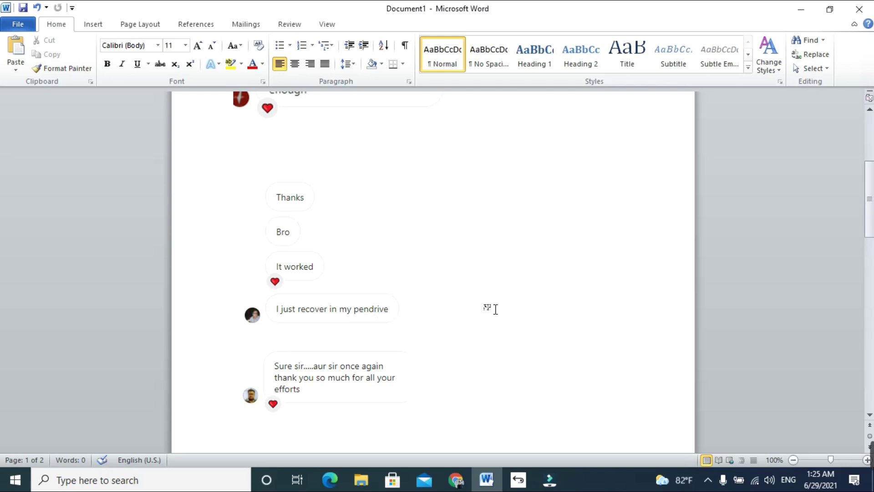
scroll(495, 309, down, 5)
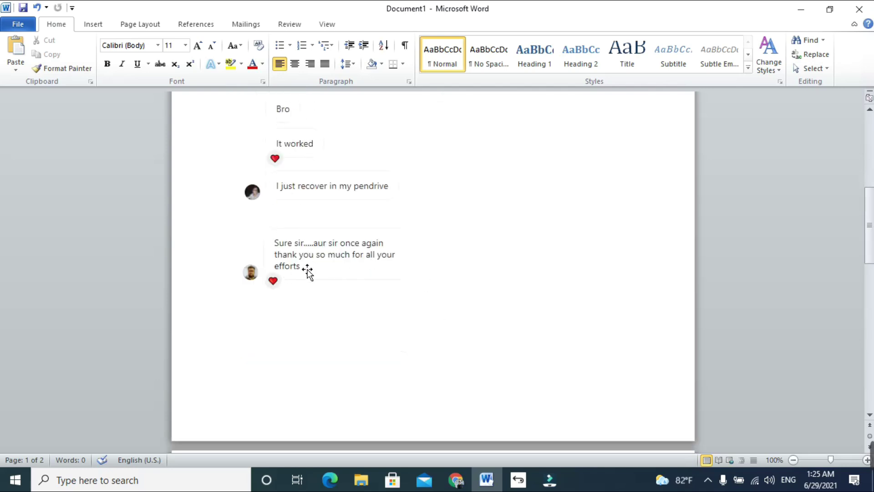
scroll(386, 304, down, 8)
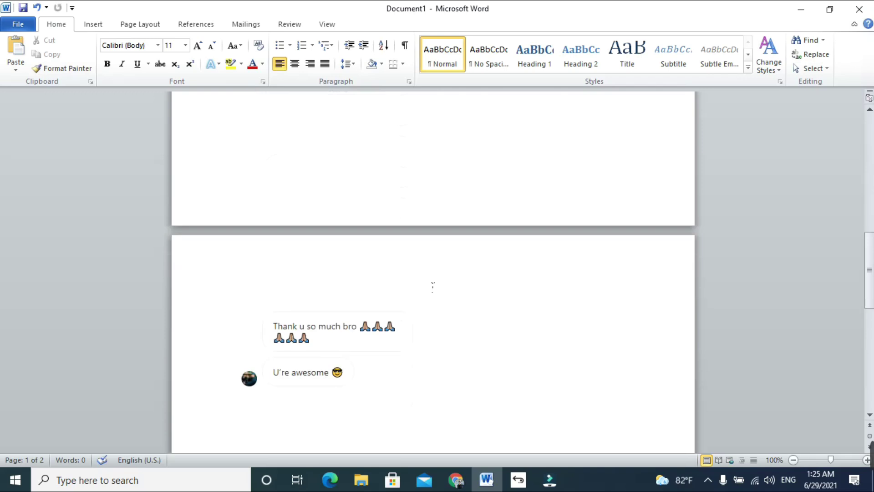
scroll(384, 389, up, 10)
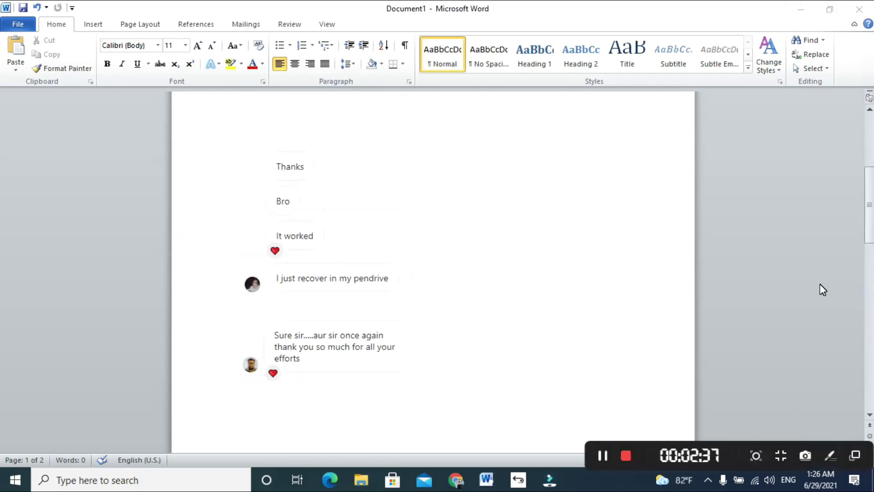
click(851, 13)
click(428, 264)
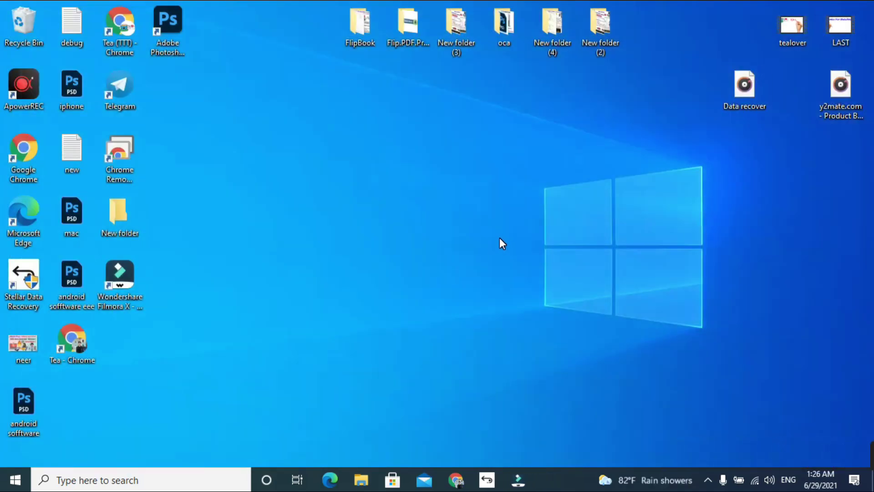